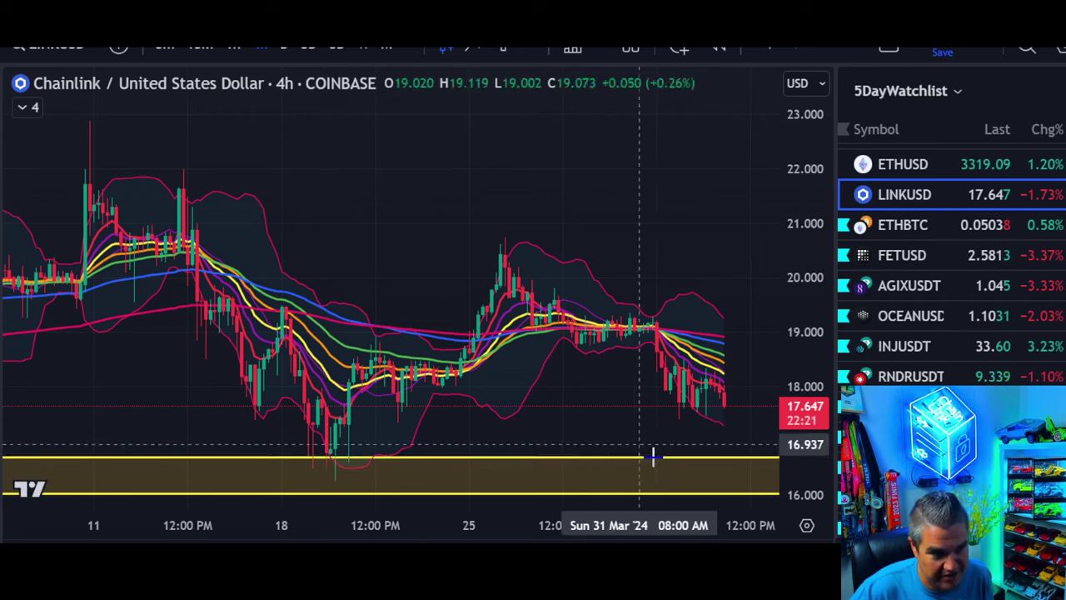
- Scroll the 4-hour LINK/USD chart down and back up to review the late-March candles
scroll(685, 428, "down", 2)
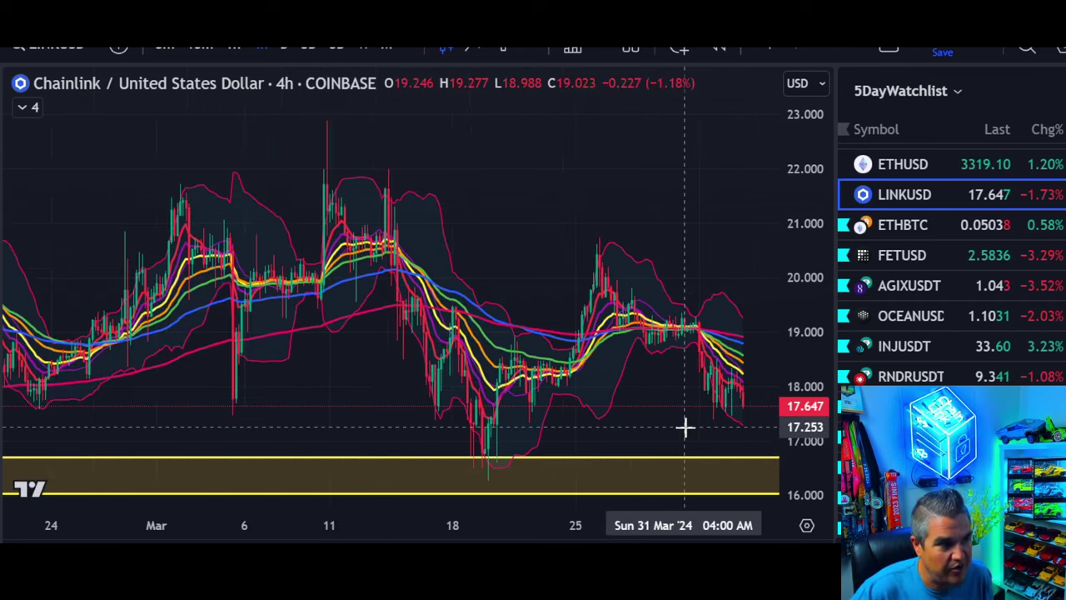
scroll(685, 428, "up", 2)
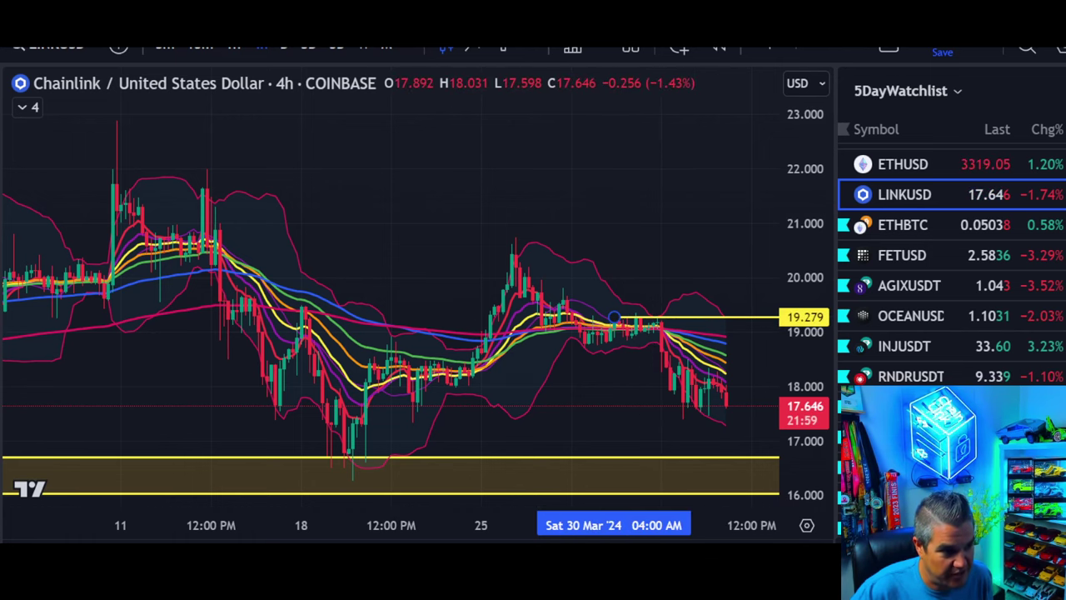
- Add a resistance ray at 20.450 and a horizontal line across the mid-March highs near 21.6
left_click(508, 253)
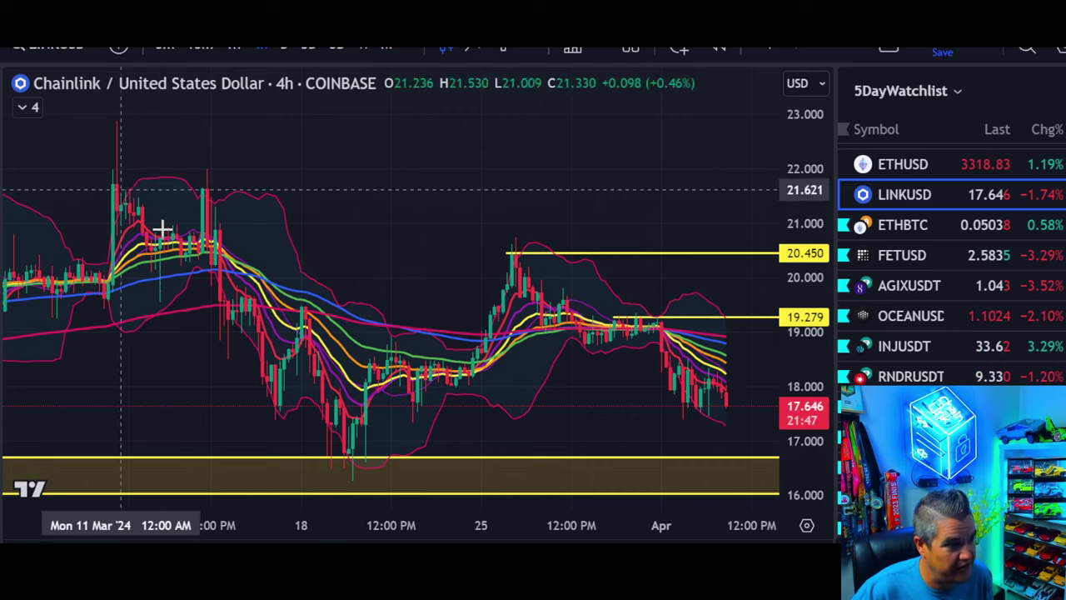
mouse_move(437, 542)
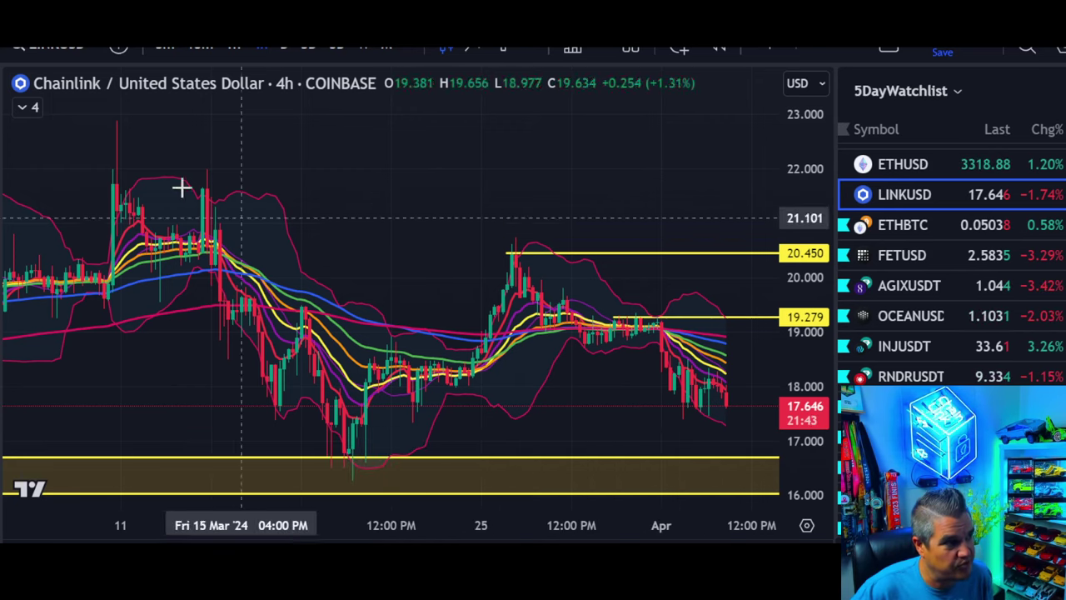
left_click_drag(114, 183, 768, 188)
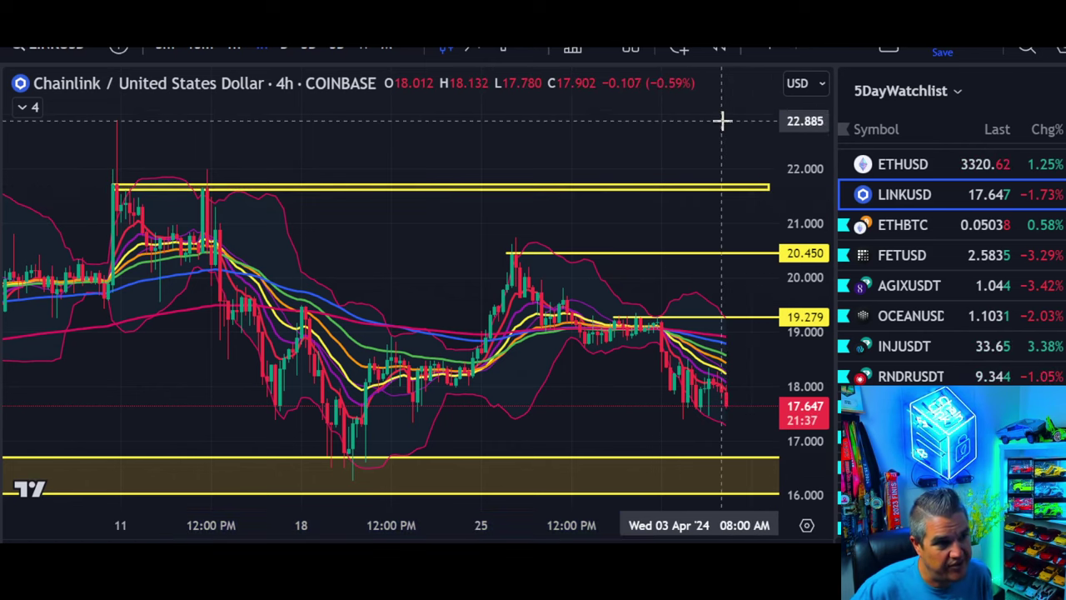
left_click(747, 82)
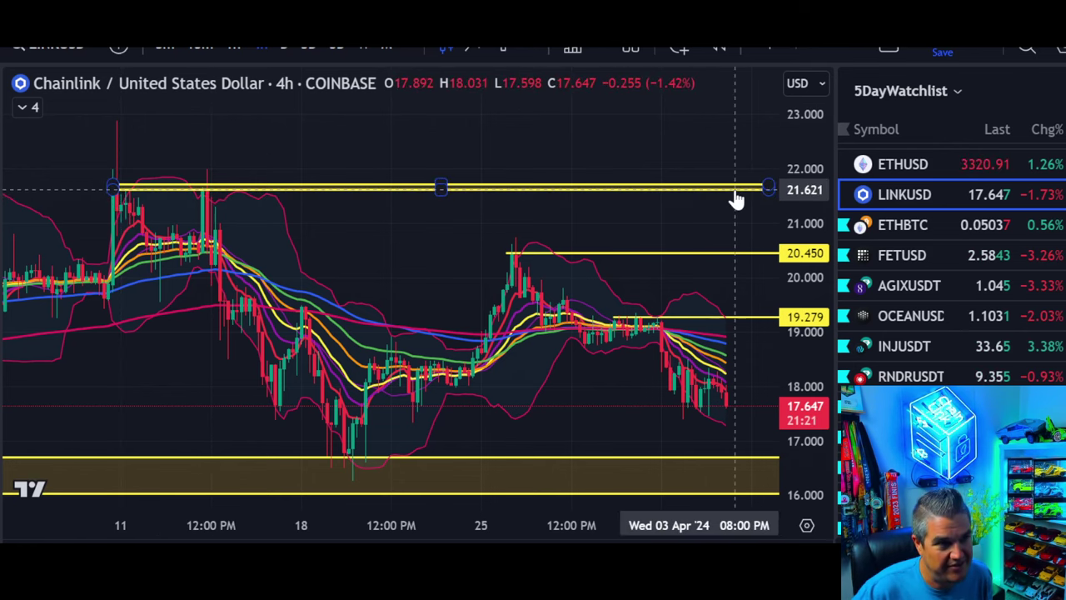
left_click(761, 186)
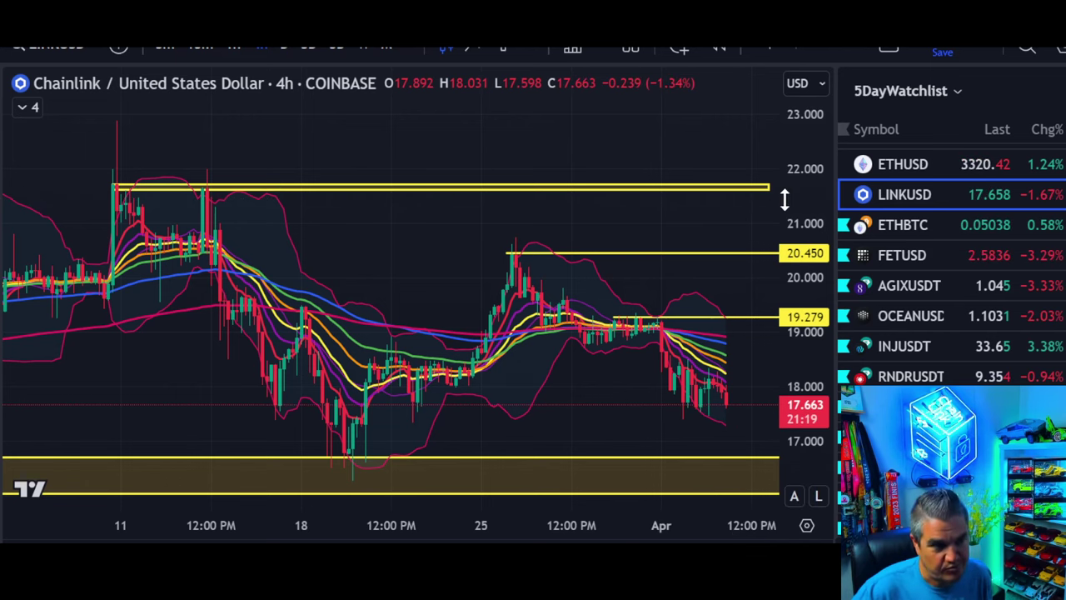
- Switch to 1D, widen the price scale to about 14–25, and select the yellow support zone
left_click(280, 46)
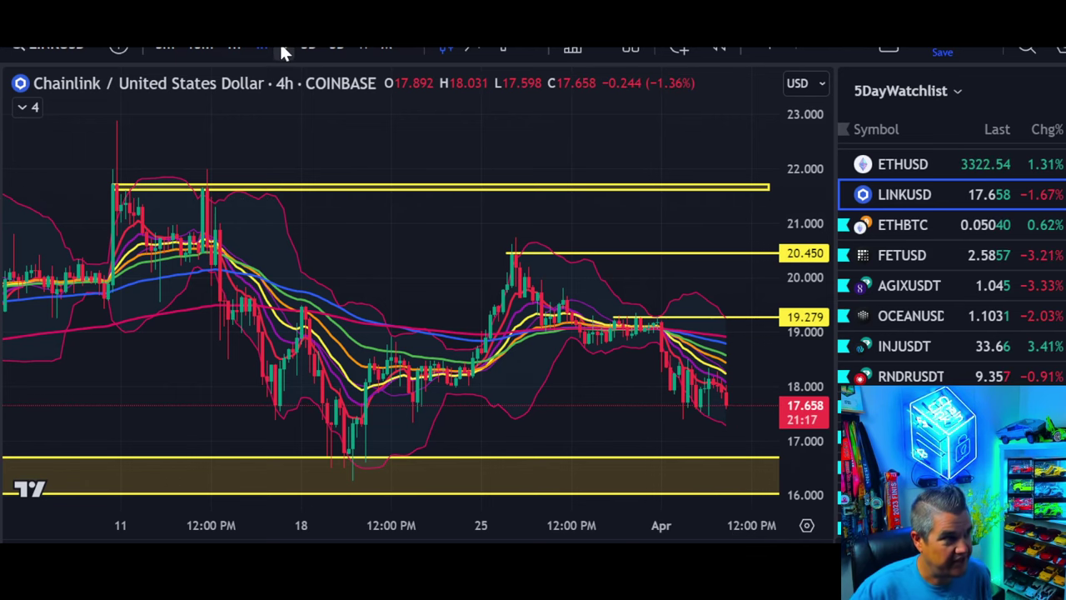
scroll(713, 377, "up", 6)
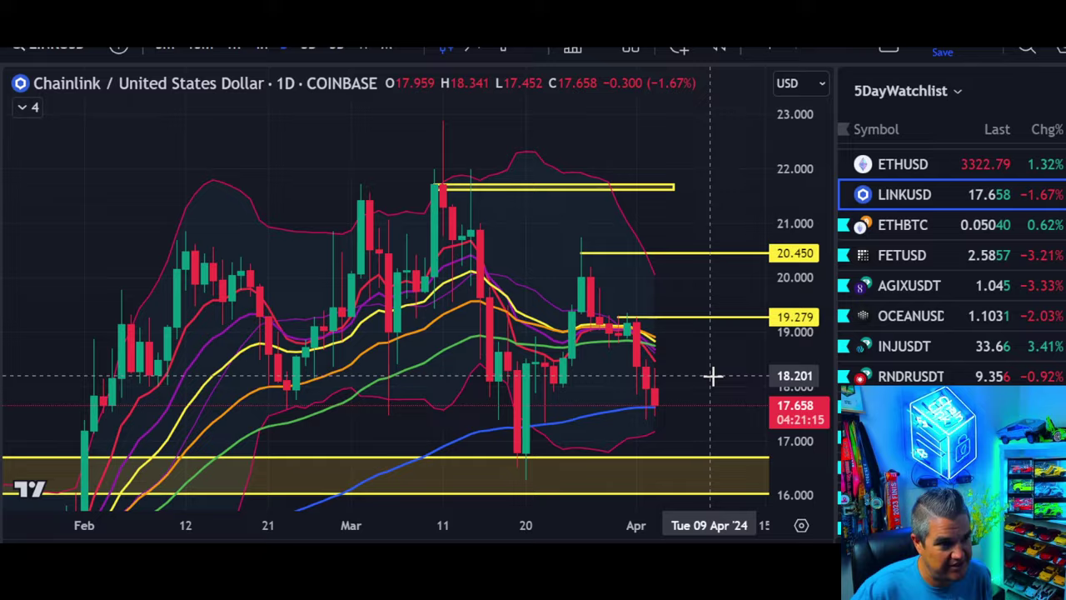
left_click_drag(798, 173, 797, 241)
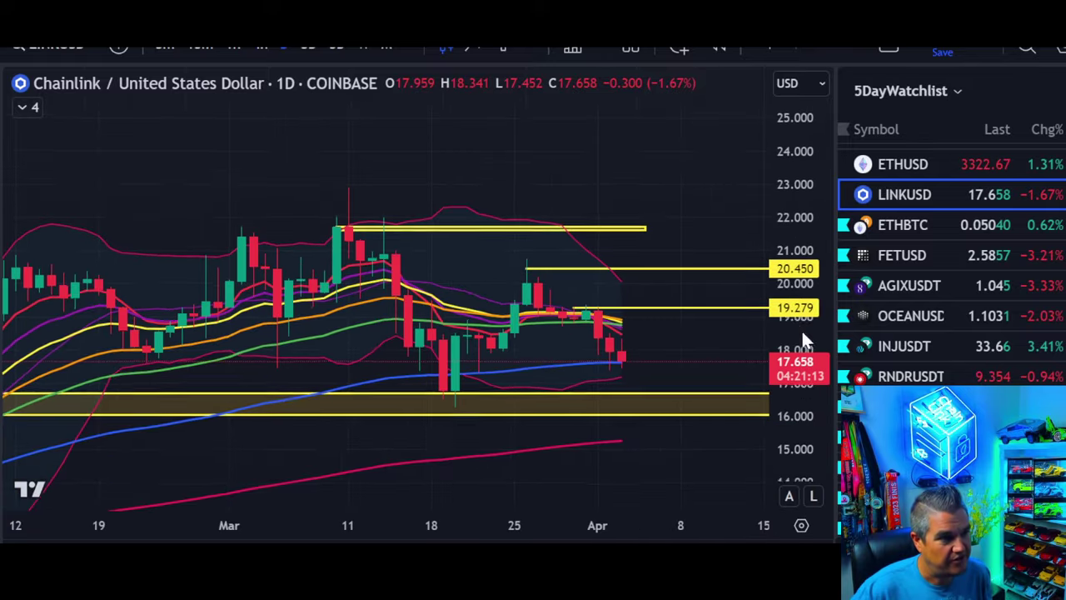
scroll(680, 358, "down", 3)
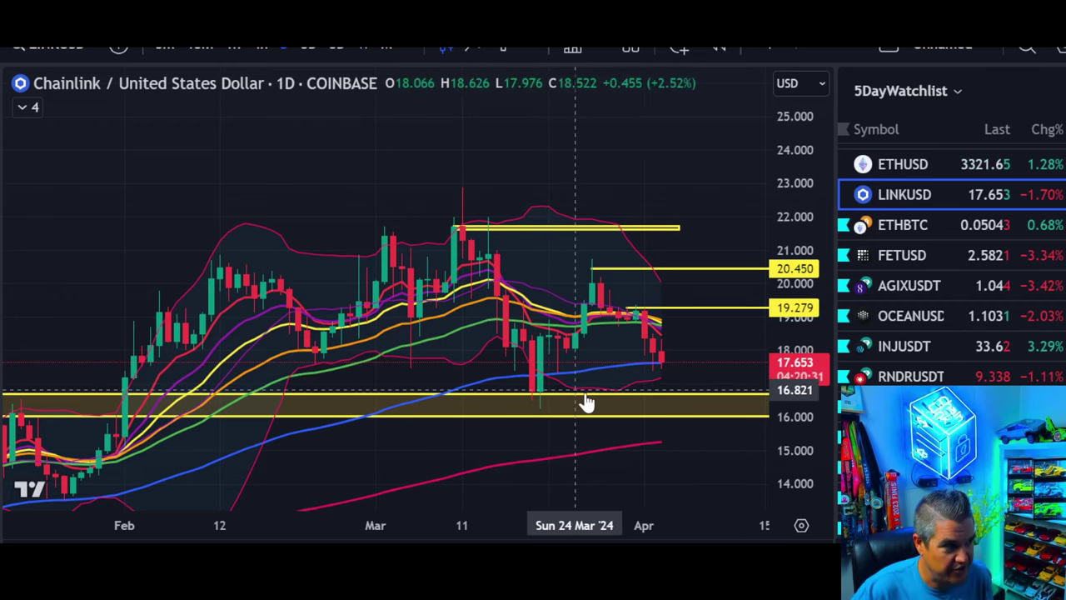
scroll(586, 400, "down", 2)
scroll(331, 381, "down", 3)
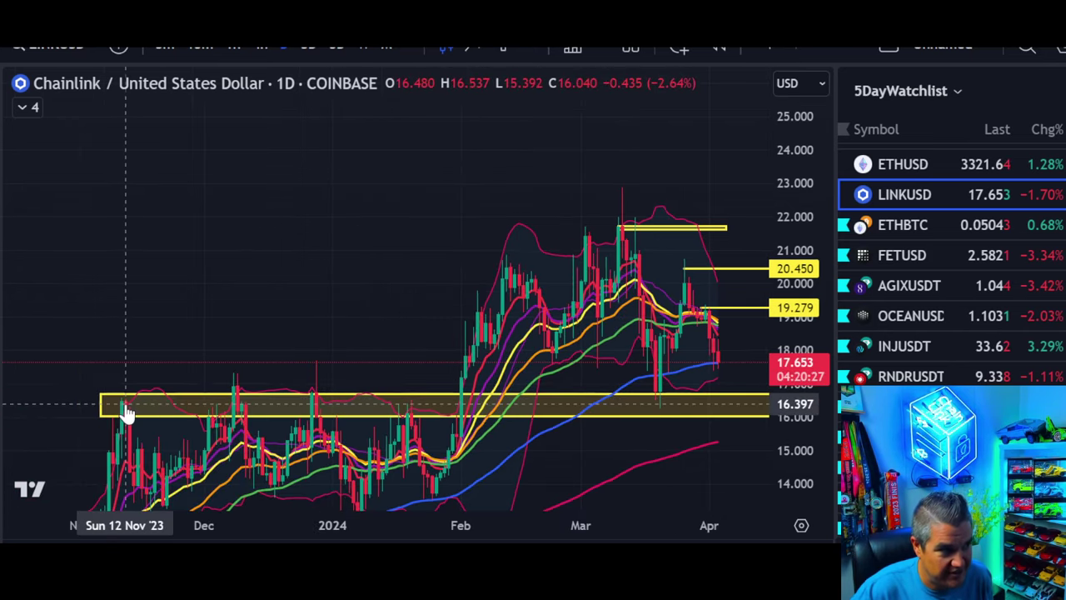
left_click(661, 404)
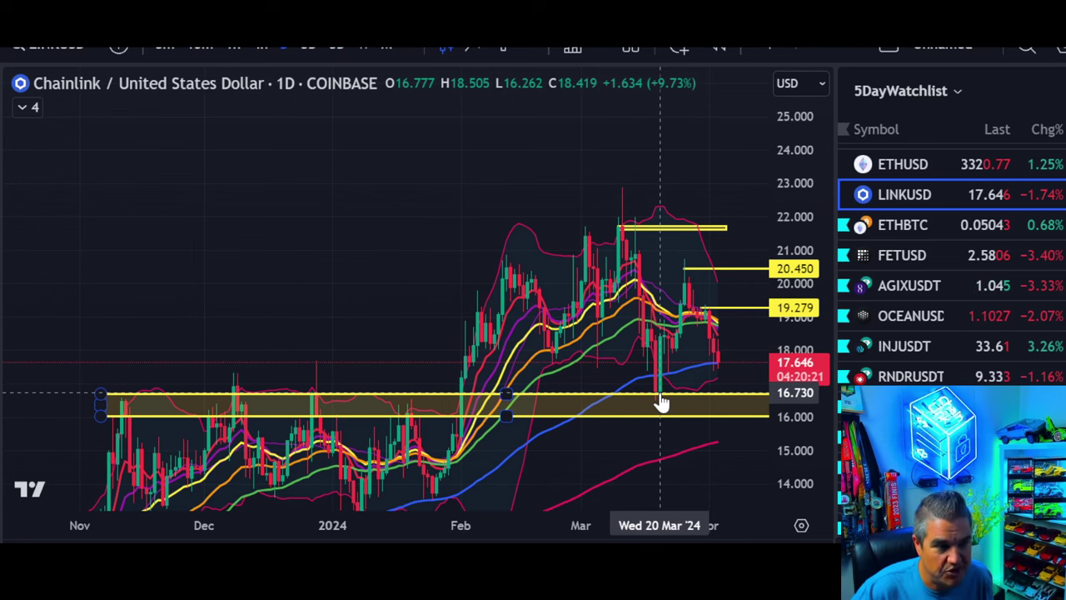
scroll(700, 366, "up", 5)
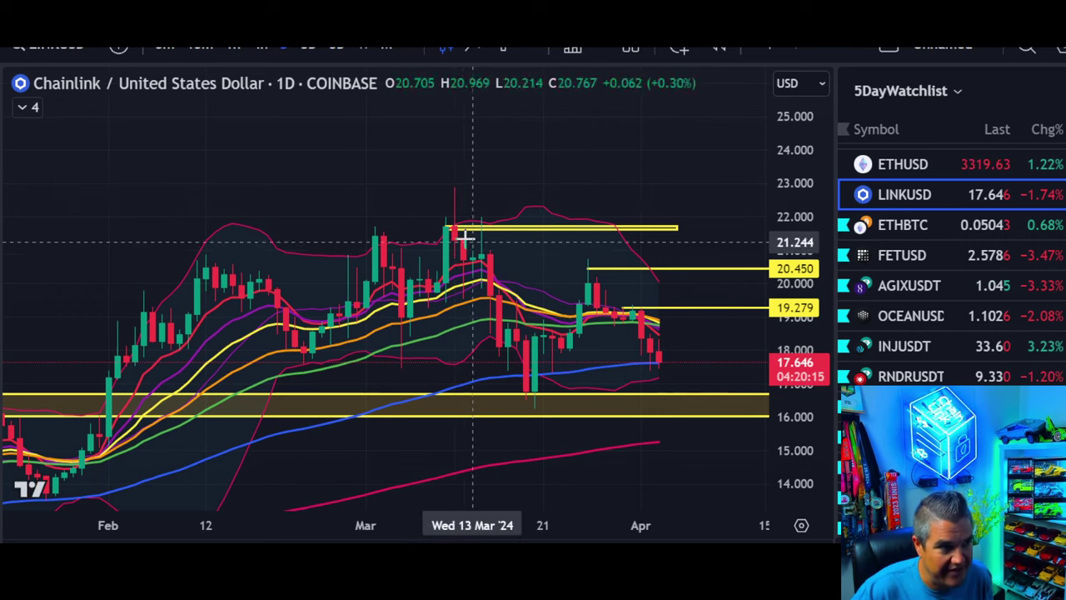
- Circle the mid-March peak, the late-March high near 20.45 and the late-March low on support
mouse_move(462, 208)
left_mouse_down()
mouse_move(424, 245)
mouse_move(457, 190)
left_mouse_up()
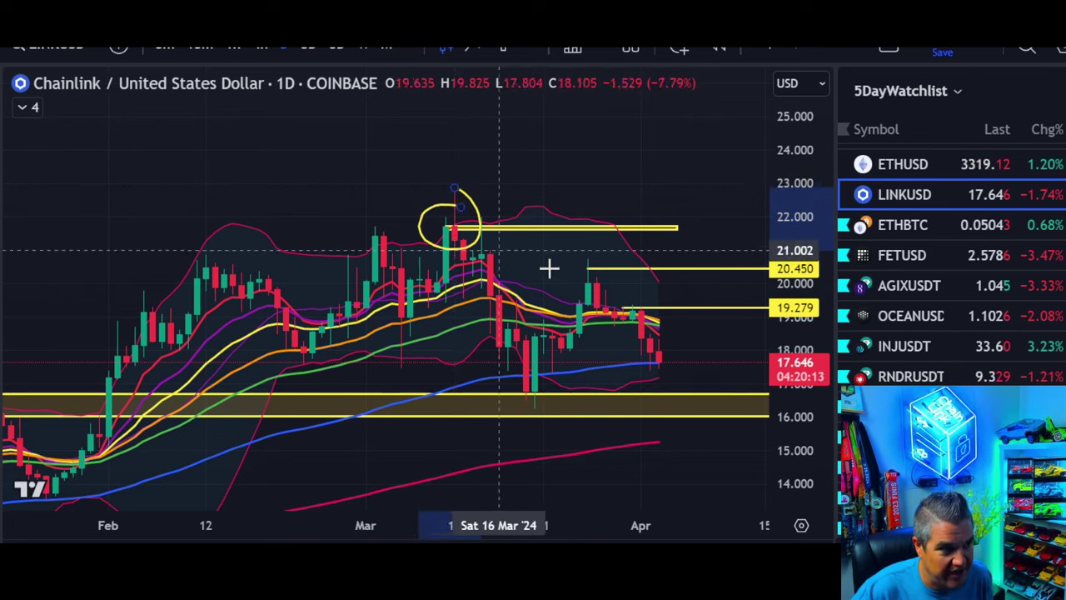
mouse_move(611, 274)
left_mouse_down()
mouse_move(578, 305)
mouse_move(618, 262)
left_mouse_up()
mouse_move(554, 369)
left_mouse_down()
mouse_move(502, 408)
mouse_move(545, 374)
left_mouse_up()
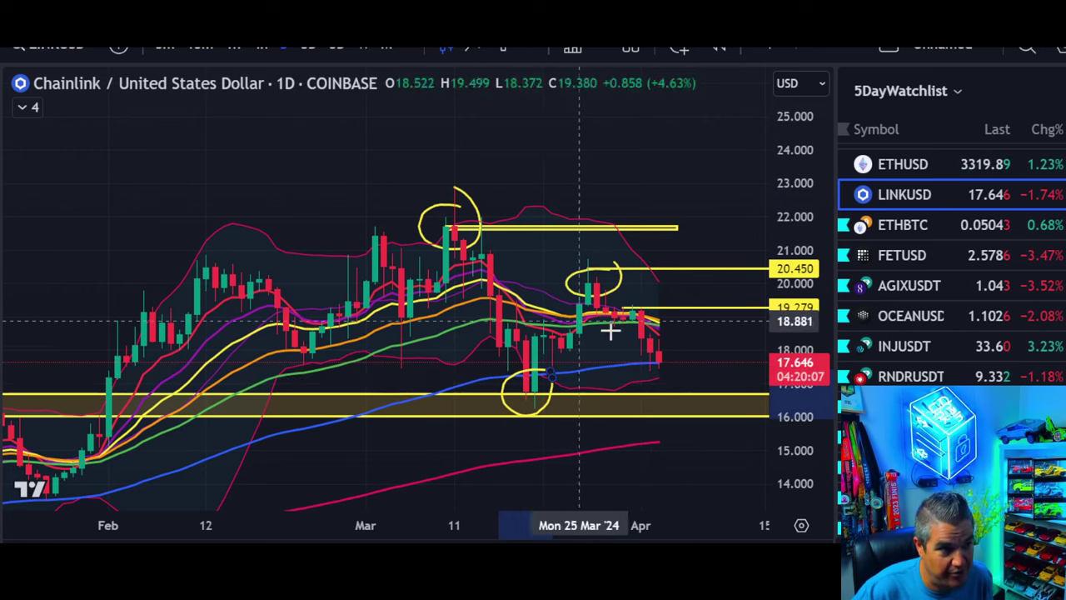
- Sketch a projected drop and a freehand line below the support zone, then delete both
left_click_drag(679, 390, 739, 483)
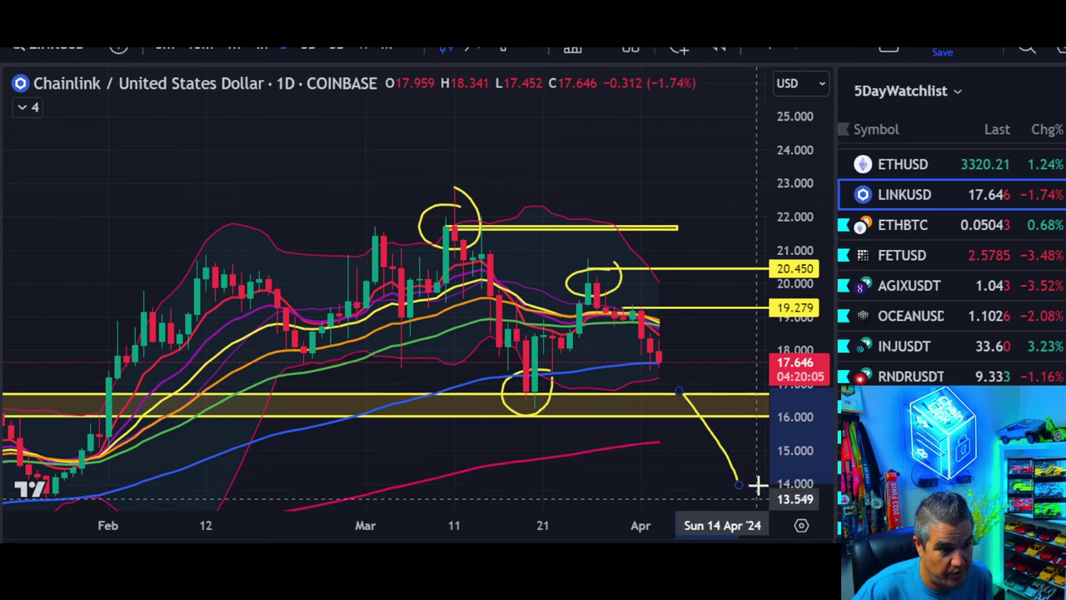
left_click(766, 50)
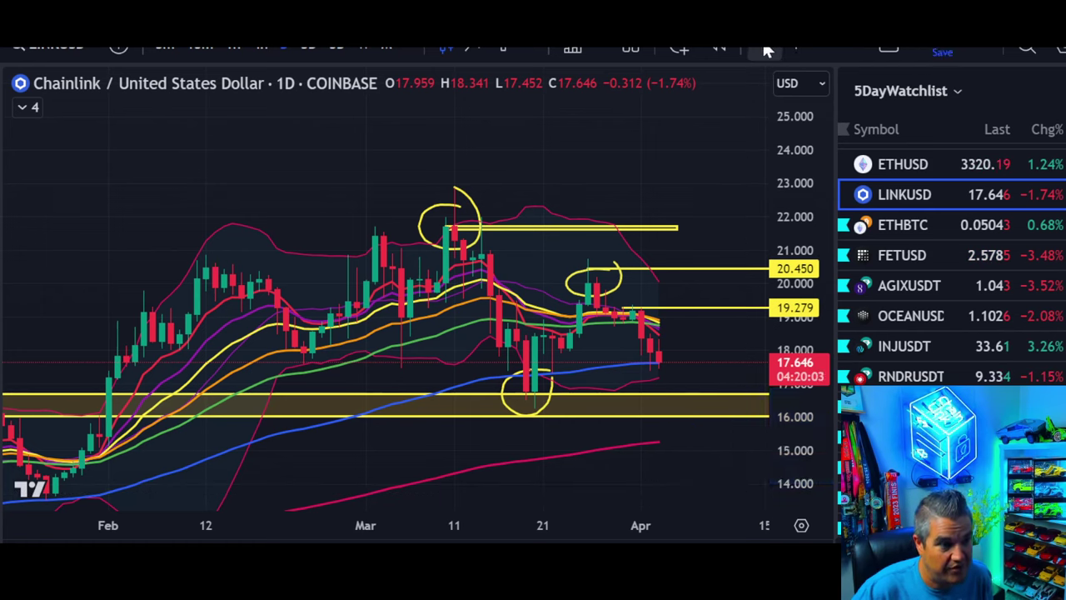
left_click_drag(645, 443, 747, 448)
left_click(767, 50)
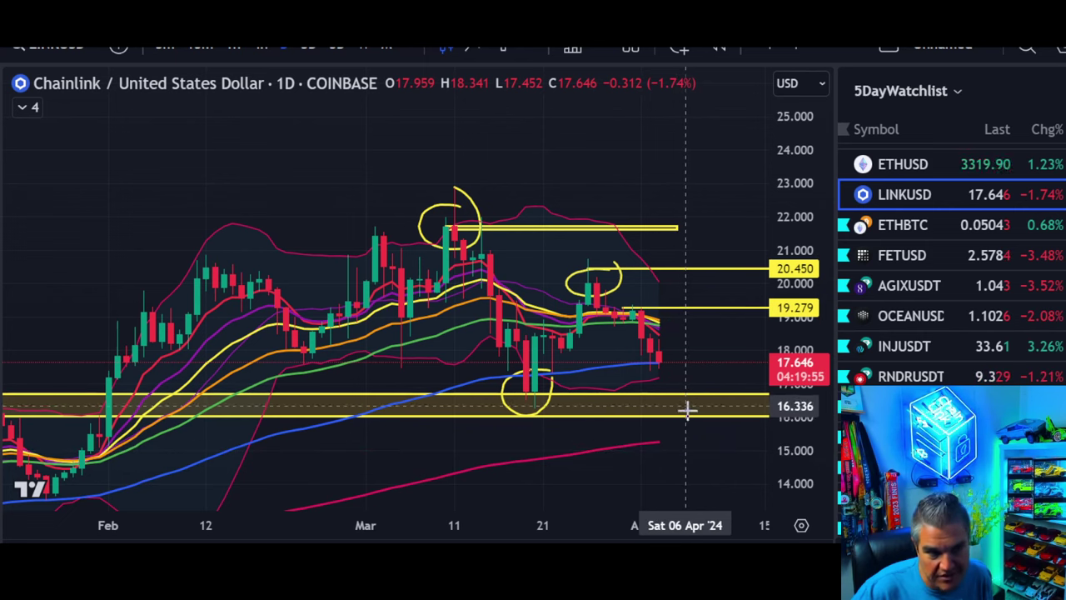
- Measure the drops from the mid-March peak to early April and from the 11 Mar high to the 20 Mar low
left_click(455, 188, "shift")
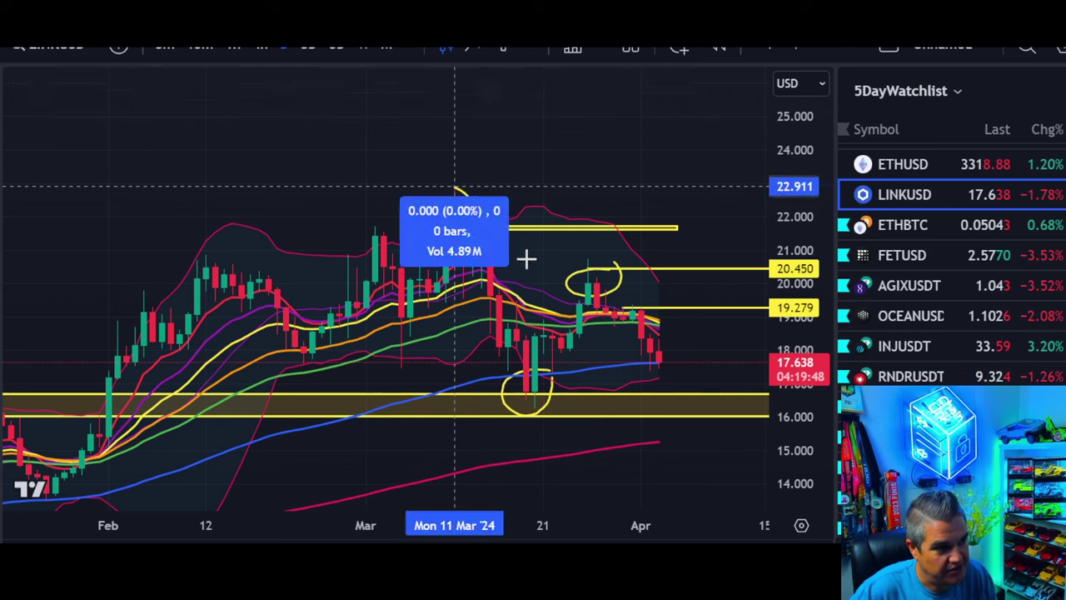
left_click(676, 364)
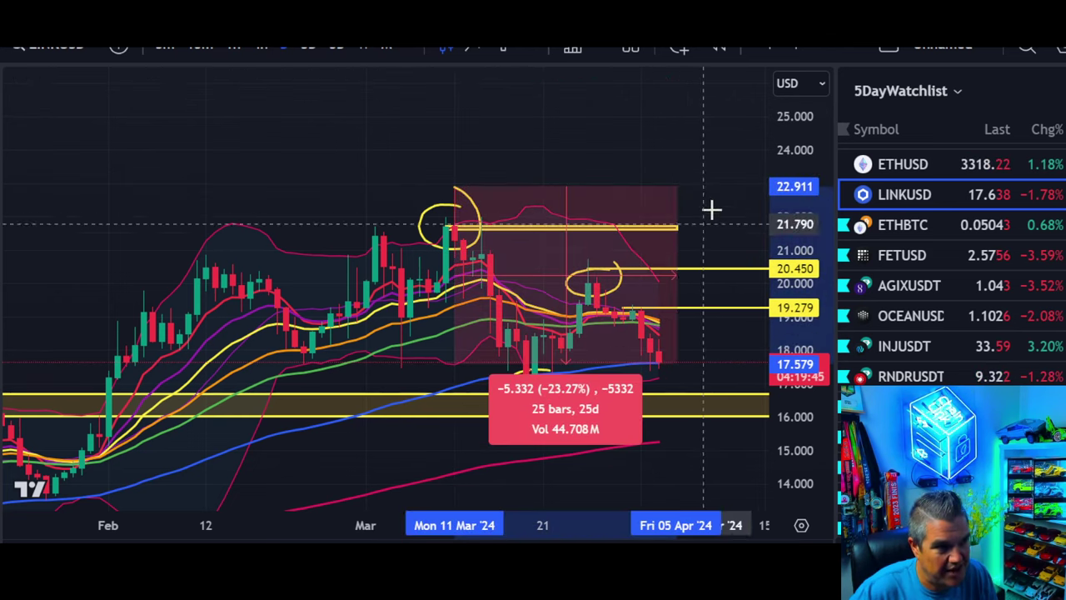
left_click(698, 206)
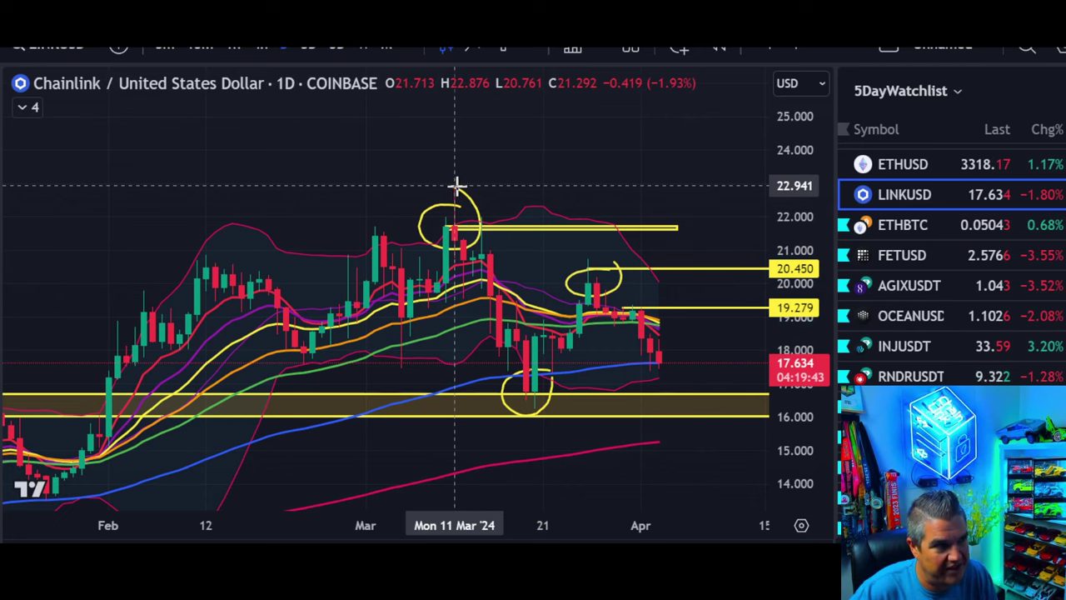
left_click(455, 191, "shift")
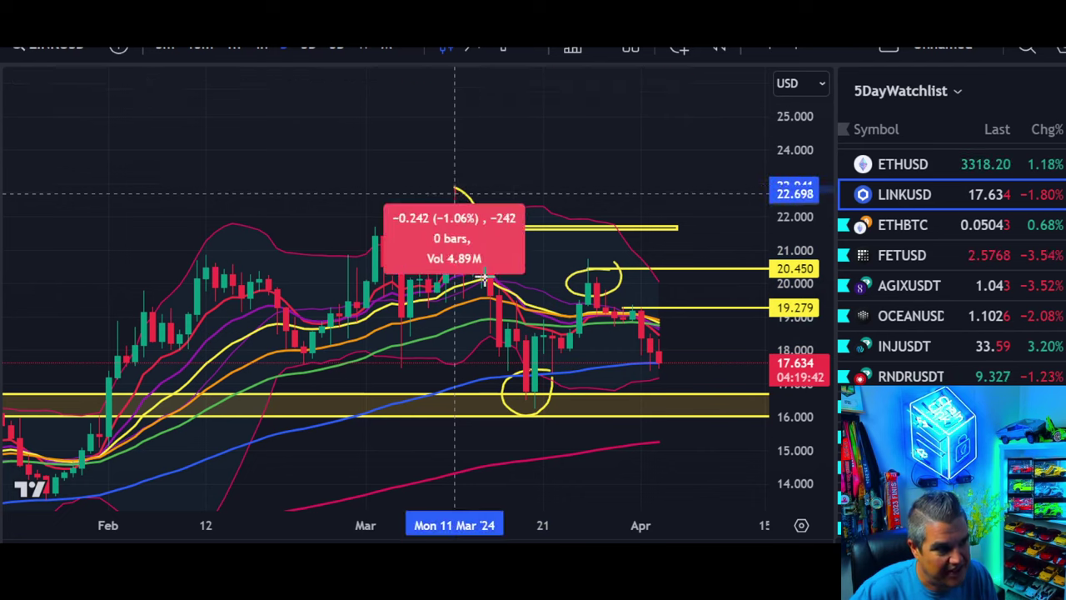
left_click(534, 406)
left_click(633, 188)
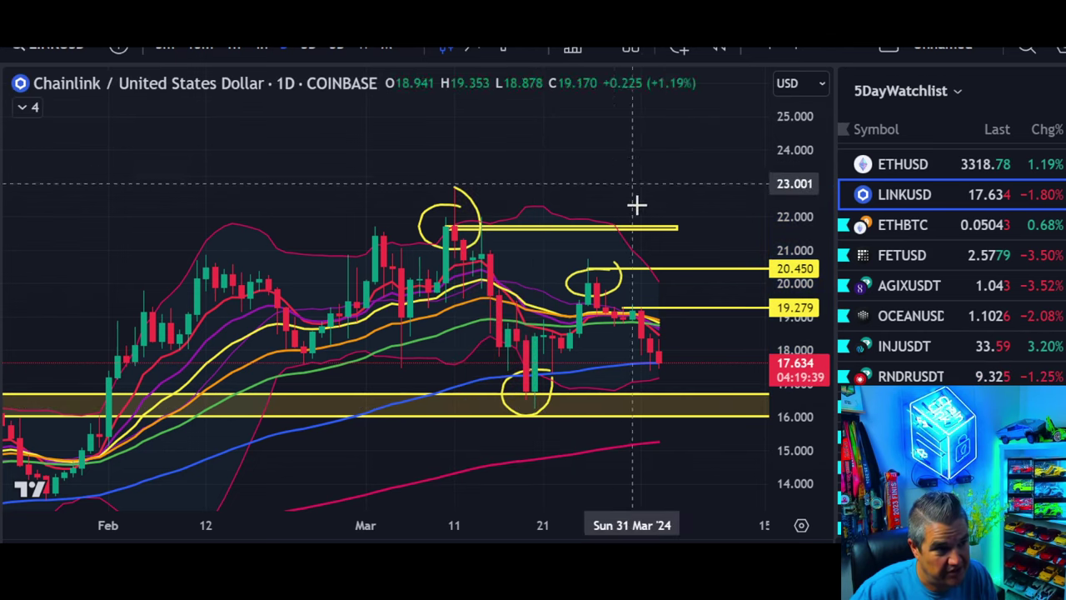
- Measure the drop from the late-March high, then hand-draw a circle around 15 right of the candles
left_click(588, 258, "shift")
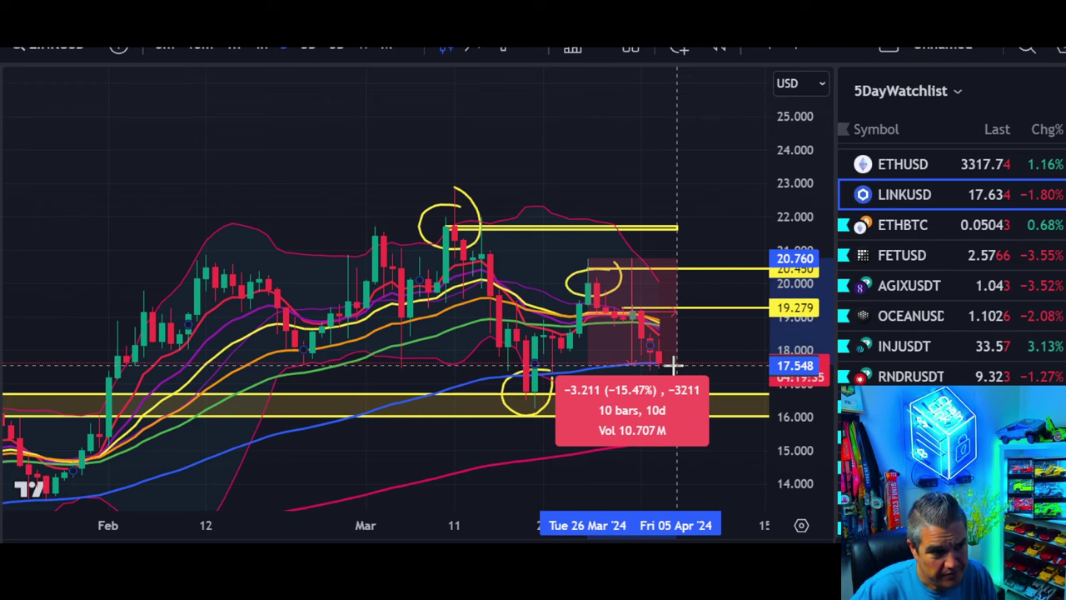
left_click(721, 170)
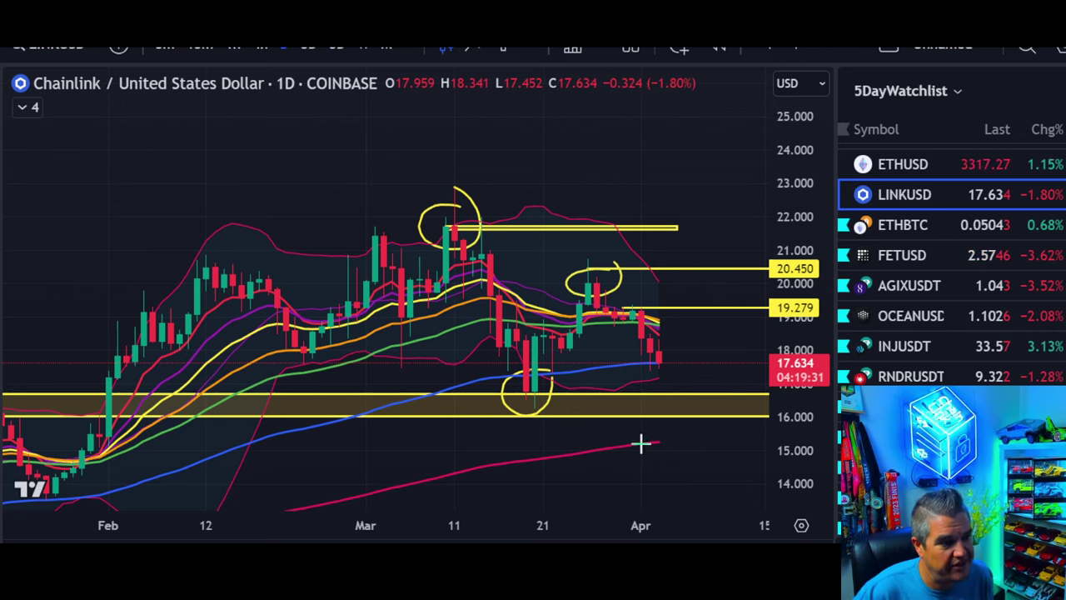
mouse_move(725, 431)
left_mouse_down()
mouse_move(700, 485)
mouse_move(756, 436)
left_mouse_up()
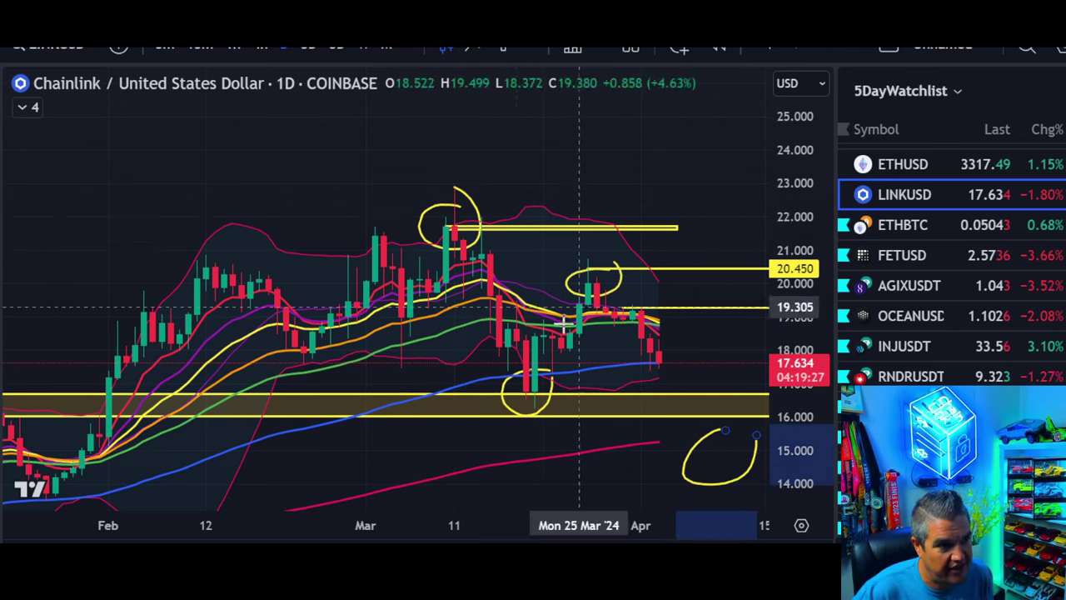
- Delete the yellow circle below price and draw a short test line near 17.6
left_click(760, 48)
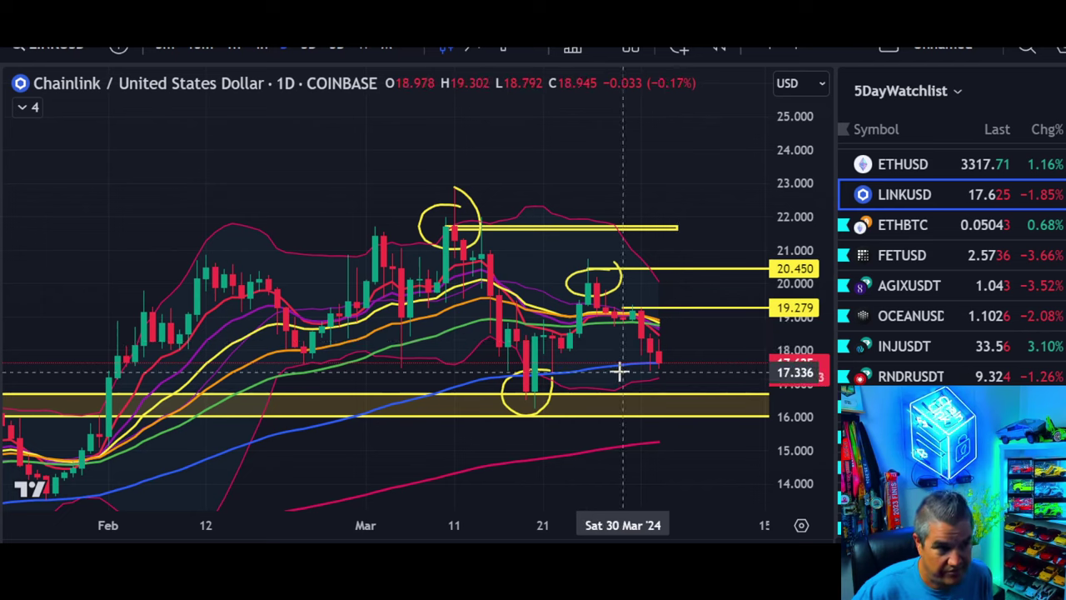
left_click_drag(624, 364, 695, 365)
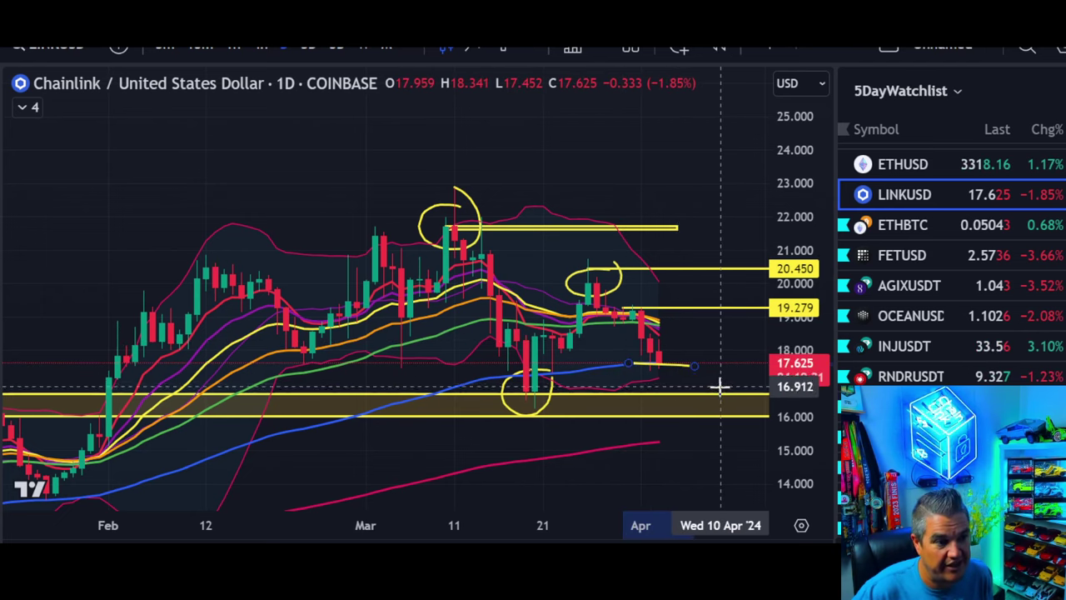
scroll(924, 294, "up", 5)
scroll(921, 357, "down", 1)
scroll(919, 322, "down", 1)
scroll(914, 316, "down", 3)
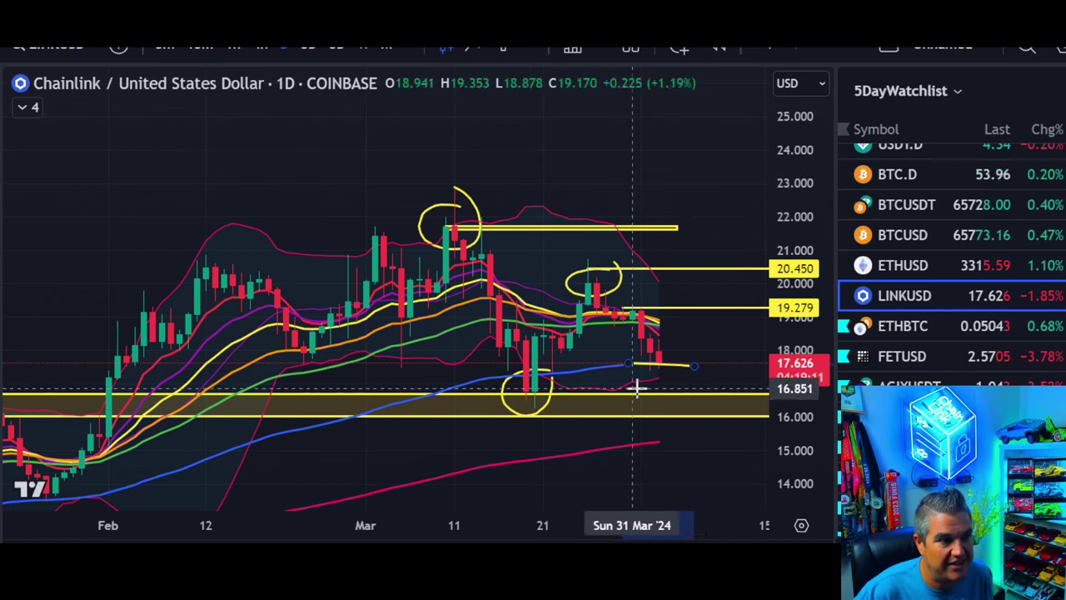
- Draw a test line near 15.2, undo the yellow drawings with Ctrl+Z, and revert the 21.7 line extension
left_click_drag(657, 442, 720, 440)
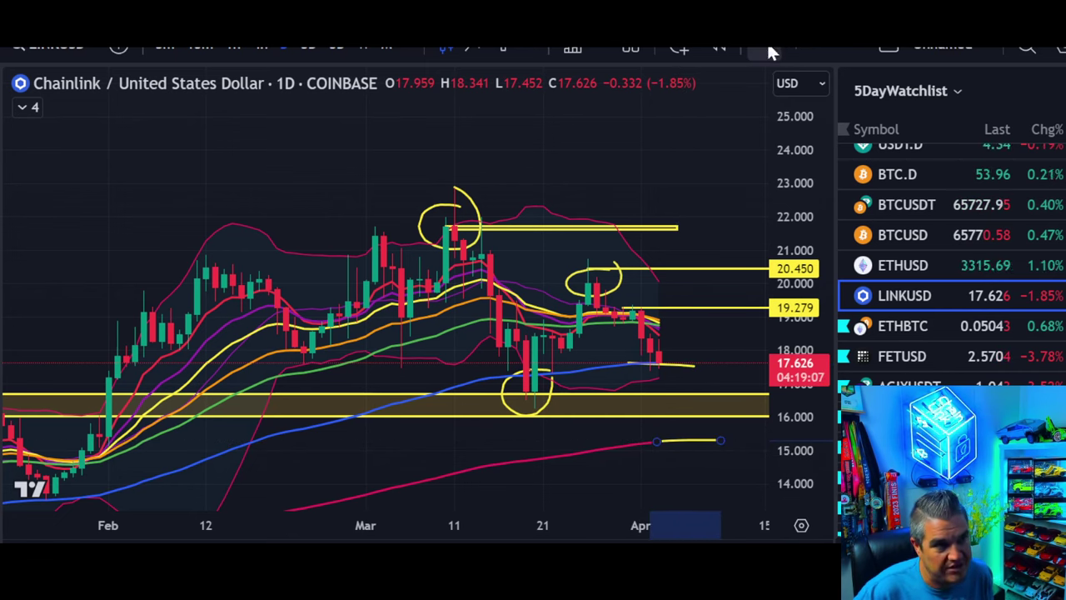
key("ctrl+z")
key("ctrl+z")
key("ctrl+z")
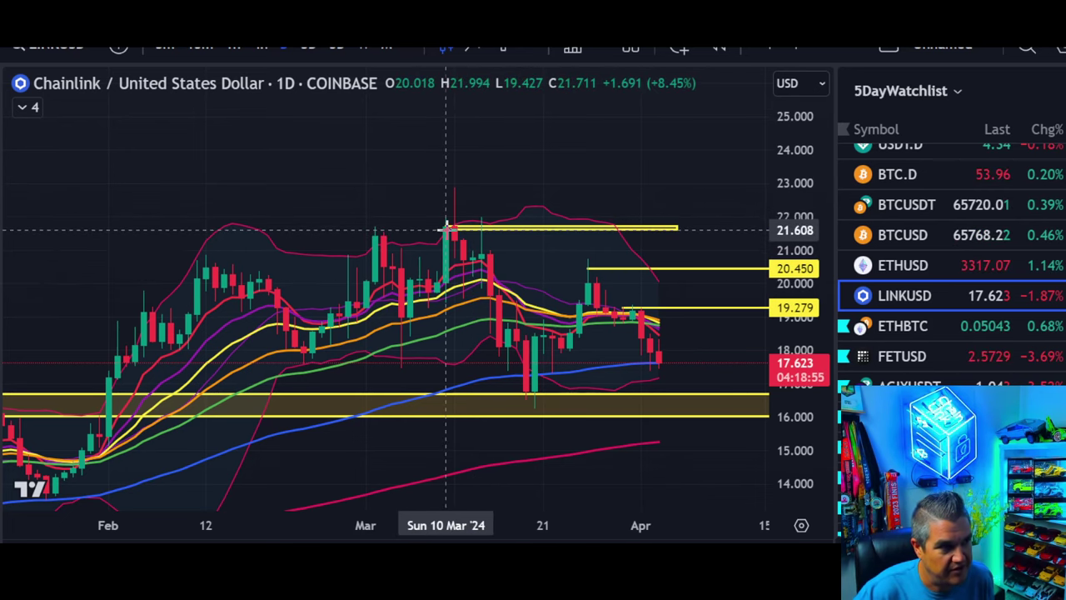
mouse_move(448, 226)
left_mouse_down()
mouse_move(357, 229)
mouse_move(392, 227)
left_mouse_up()
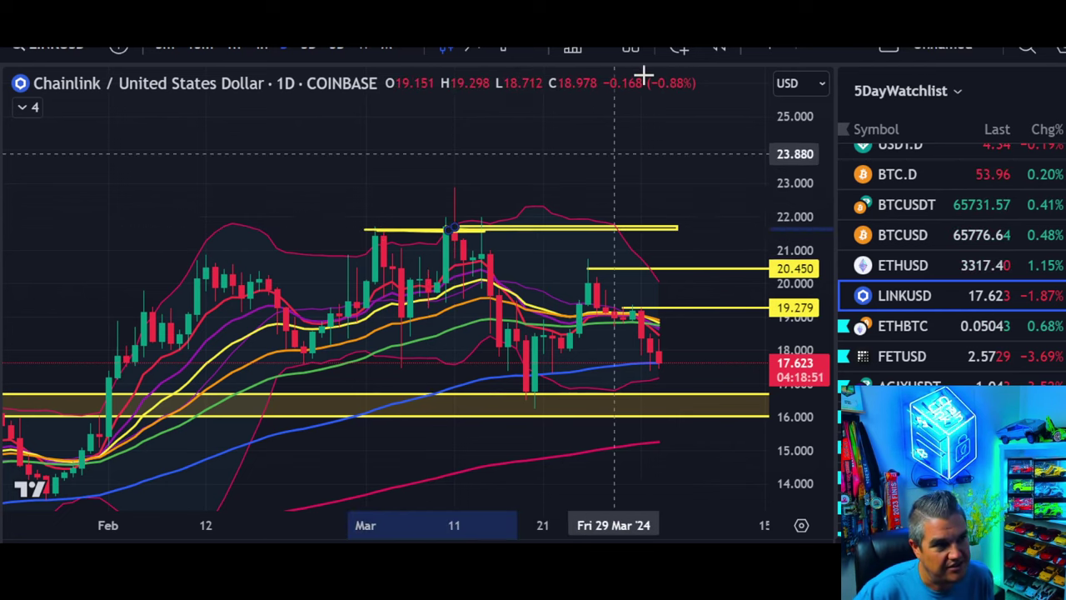
left_click(758, 48)
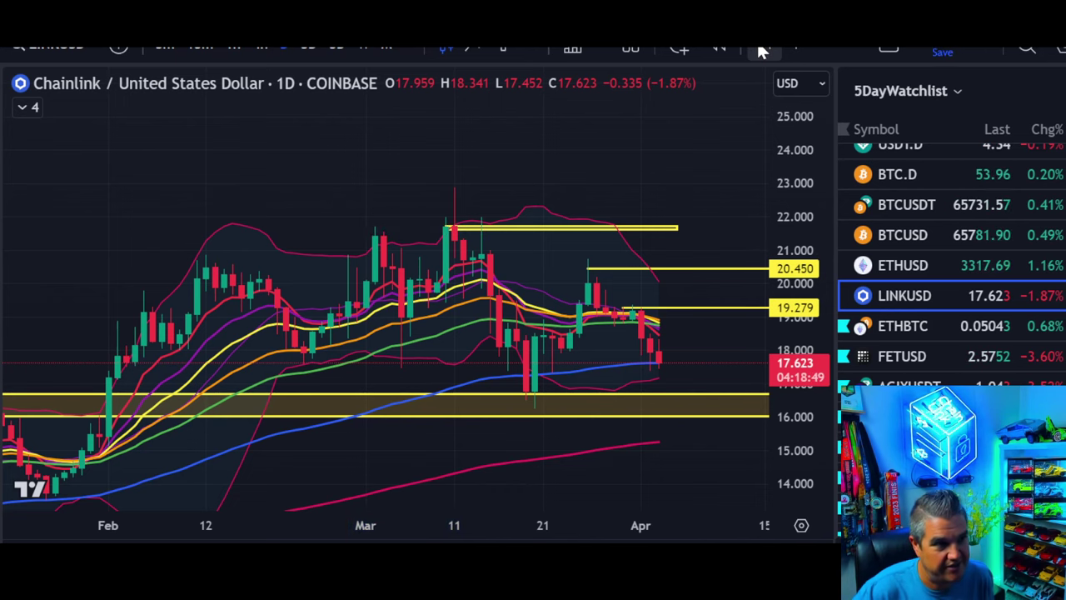
- Switch the chart to the weekly timeframe and rescale the price axis
left_click(364, 48)
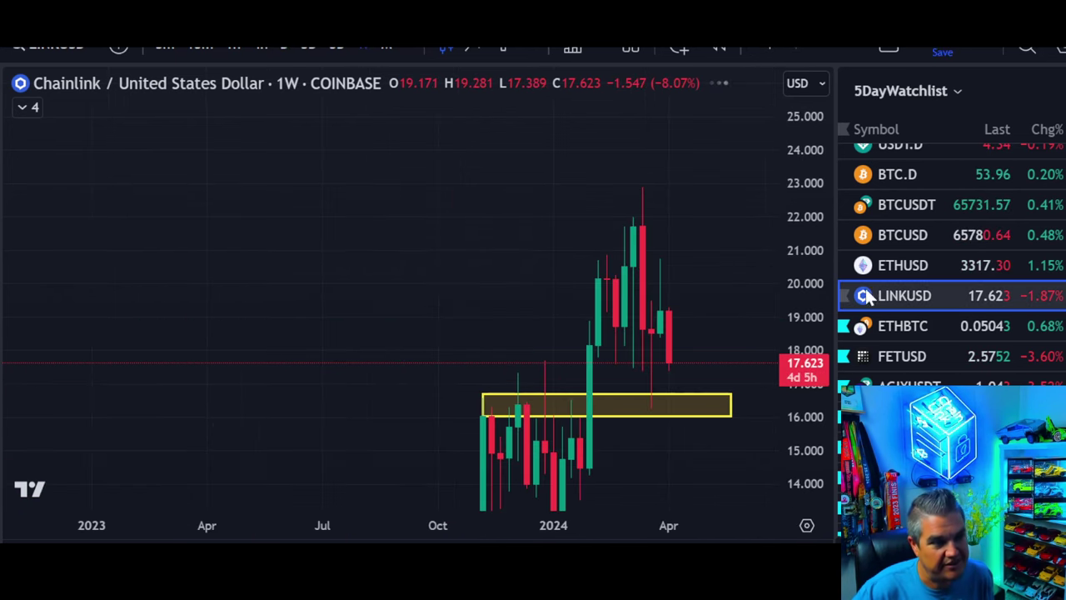
left_click_drag(812, 177, 778, 397)
scroll(759, 419, "up", 1)
scroll(714, 447, "up", 2)
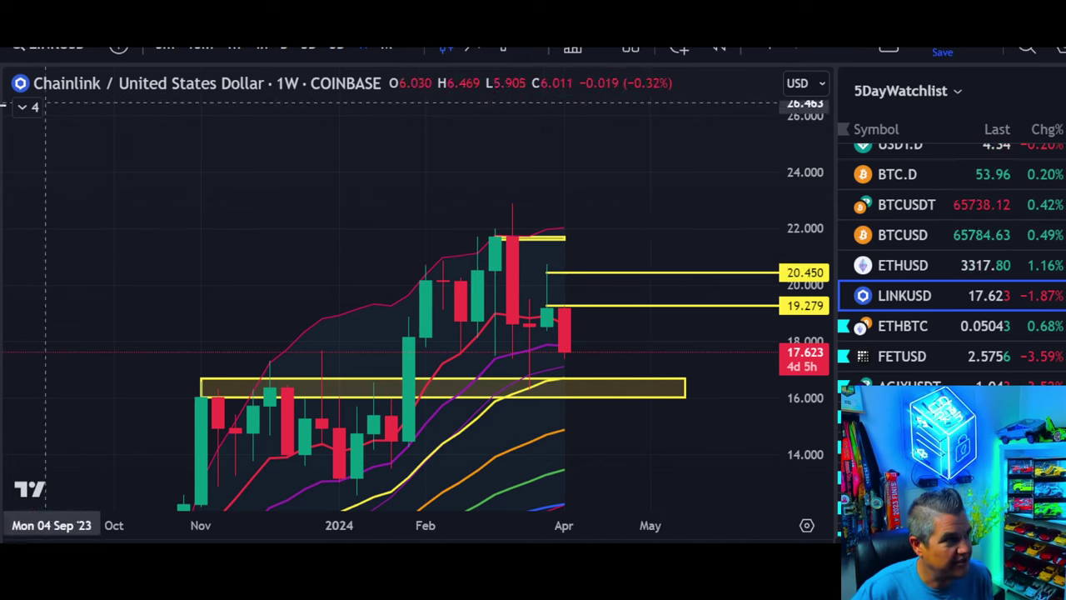
- Delete the horizontal lines at 21.7, 20.450 and 19.279
left_click(546, 239)
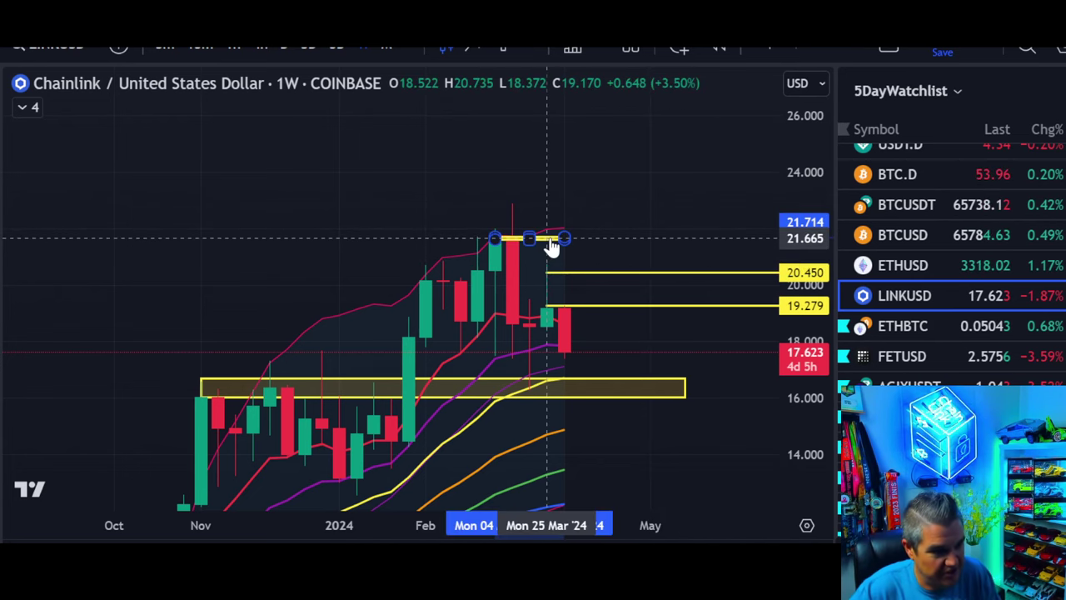
key("Delete")
left_click(595, 275)
key("Delete")
left_click(597, 308)
key("Delete")
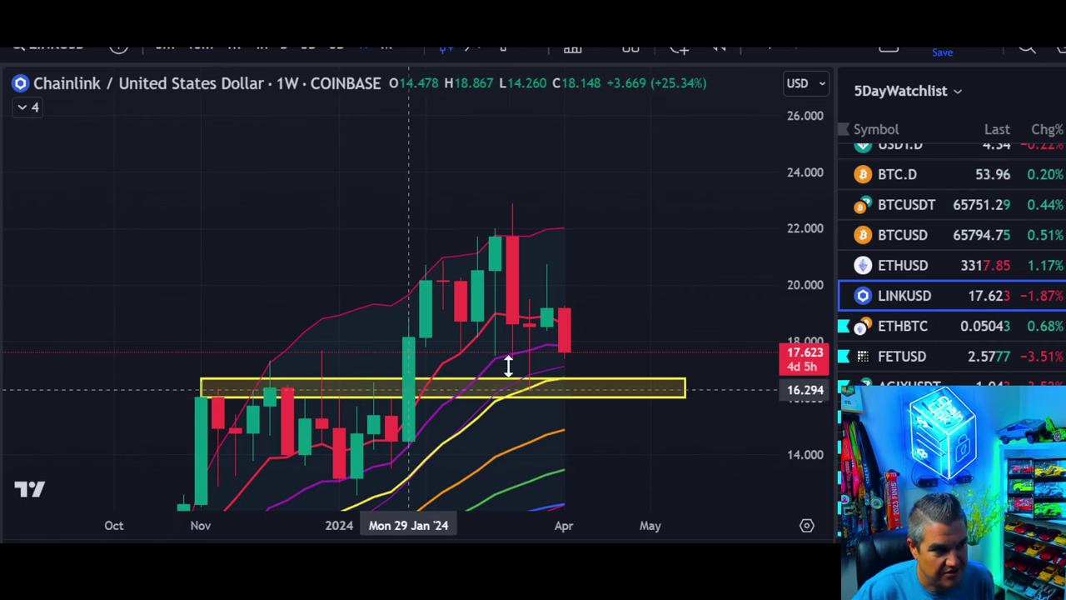
- Select the yellow support zone, centre the recent candles, and expand the indicator legend
left_click(558, 387)
left_click_drag(616, 300, 685, 254)
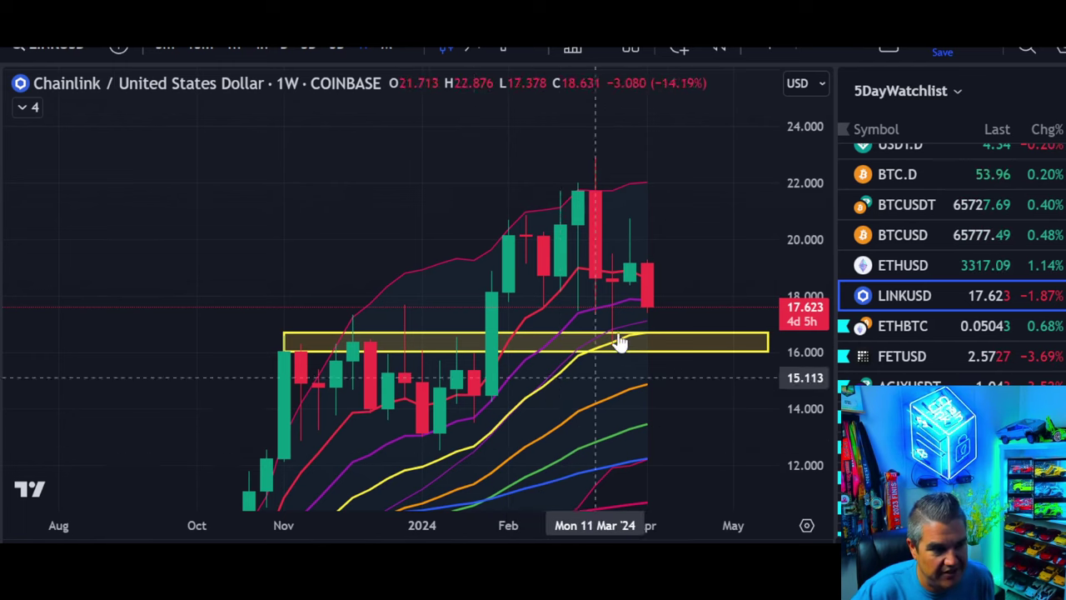
left_click(651, 341)
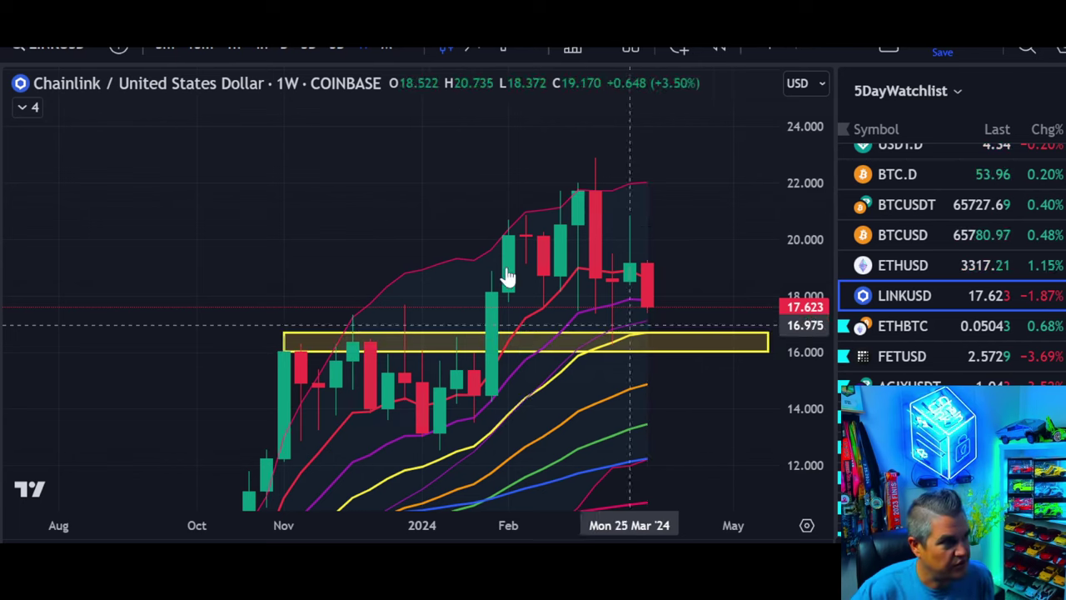
left_click(27, 108)
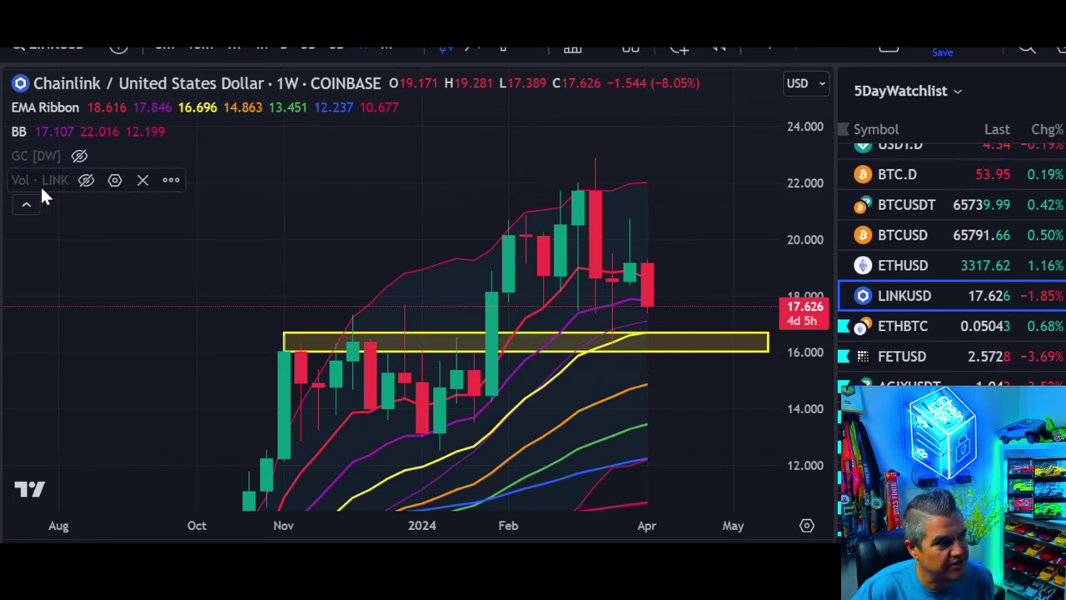
- Collapse the indicator legend, leaving only the yellow 16–16.7 zone on the weekly chart
left_click(26, 204)
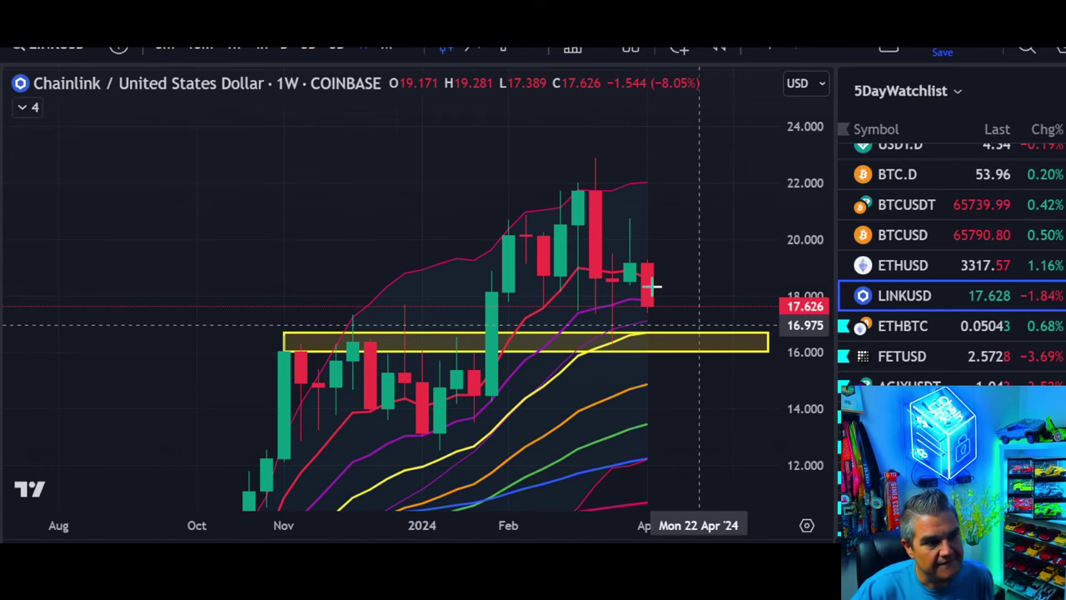